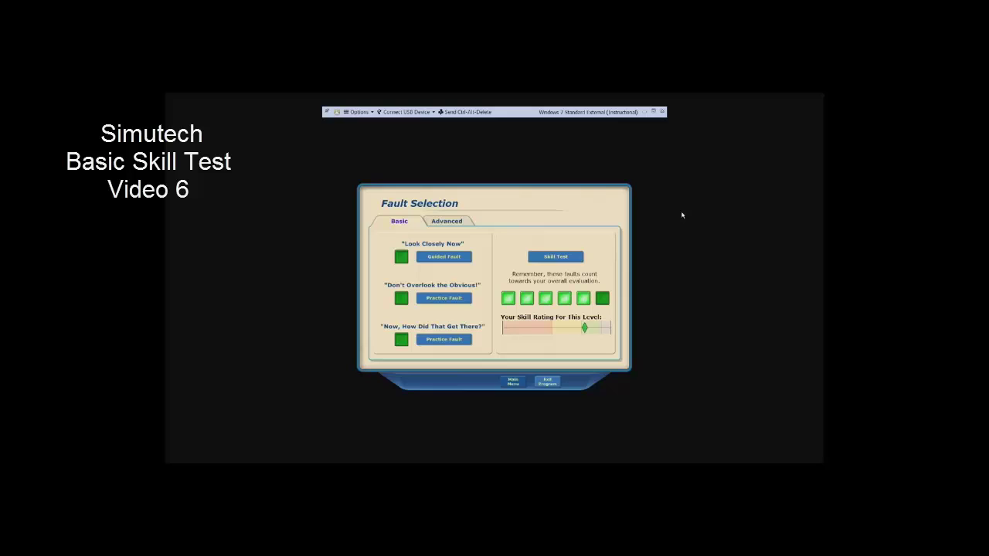
- Start the Skill Test fault from the Basic tab to load the lighting circuit enclosure
{"action": "left_click", "coordinate": [558, 257]}
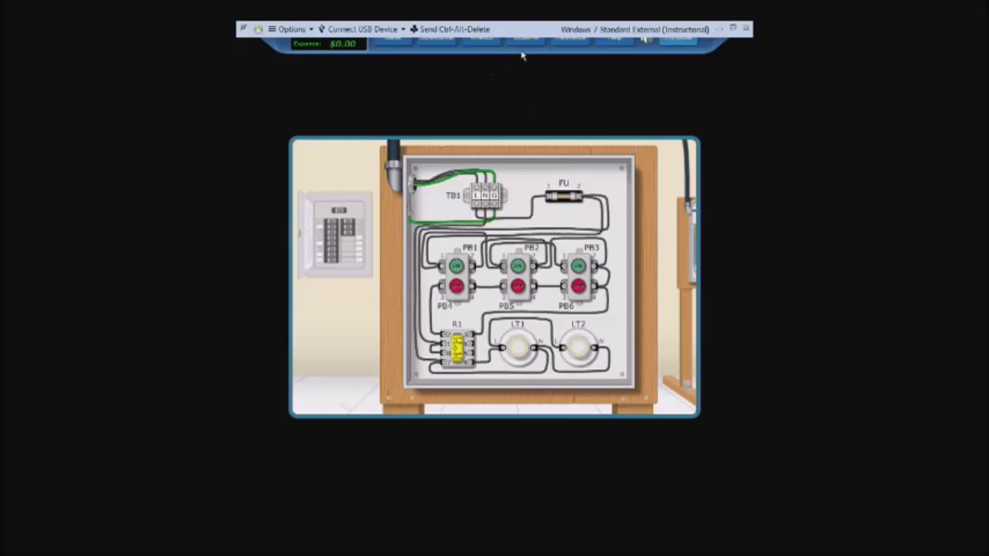
- Open the Schematic Diagram from the Diagrams menu and place it right of the enclosure
{"action": "left_click", "coordinate": [564, 47]}
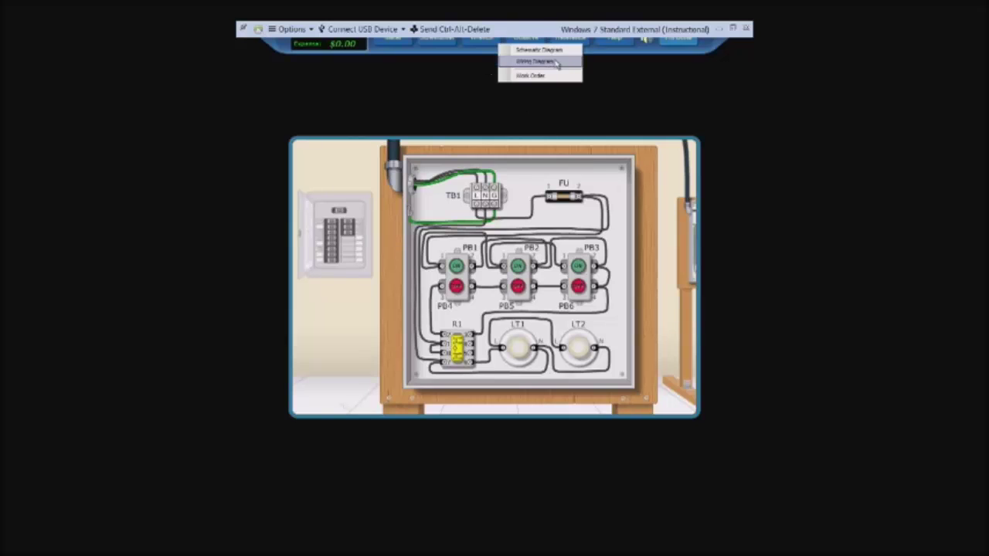
{"action": "left_click", "coordinate": [561, 50]}
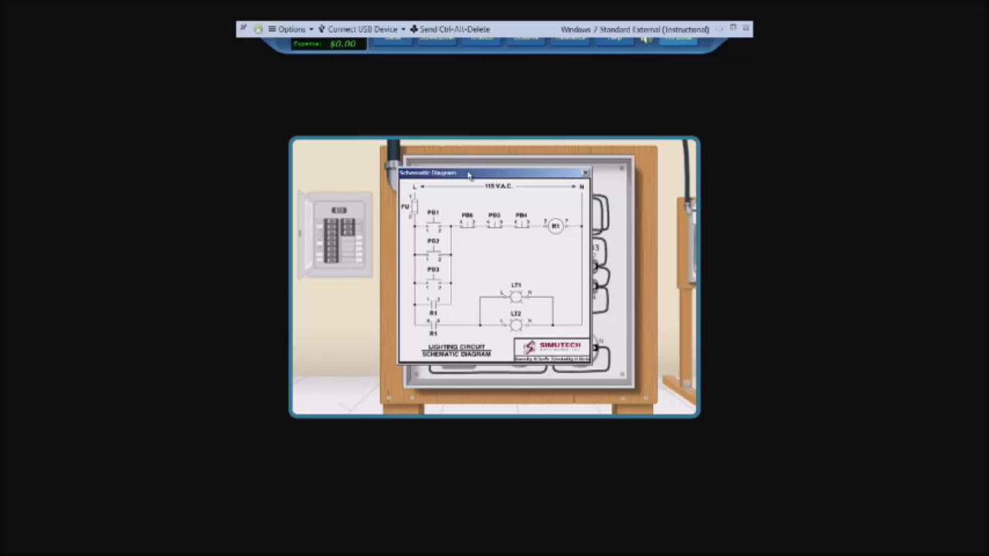
{"action": "left_click_drag", "start_coordinate": [468, 175], "coordinate": [790, 162]}
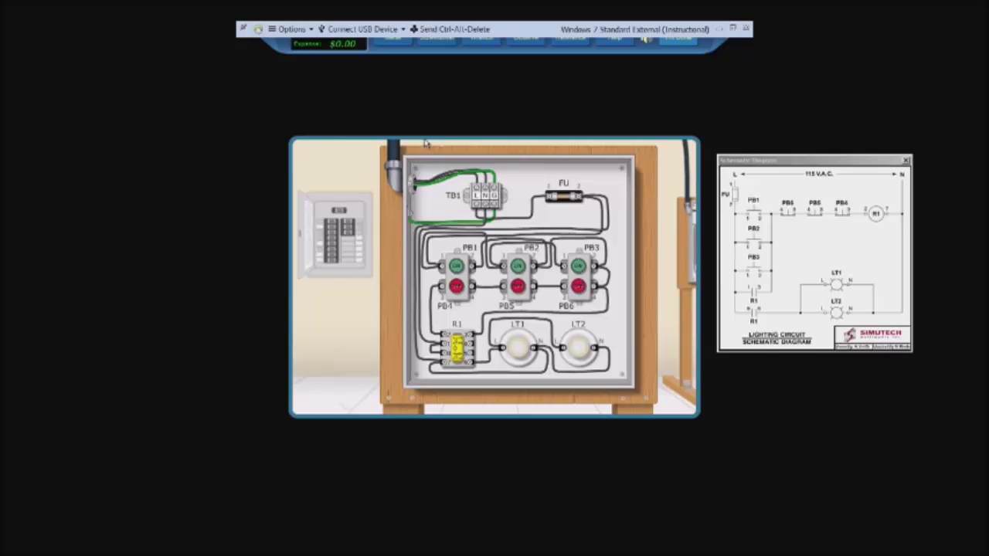
- Measure voltage from TB1 to fuse FU: 115.0 on the line side, 0.0 on the load side
{"action": "left_click", "coordinate": [390, 45]}
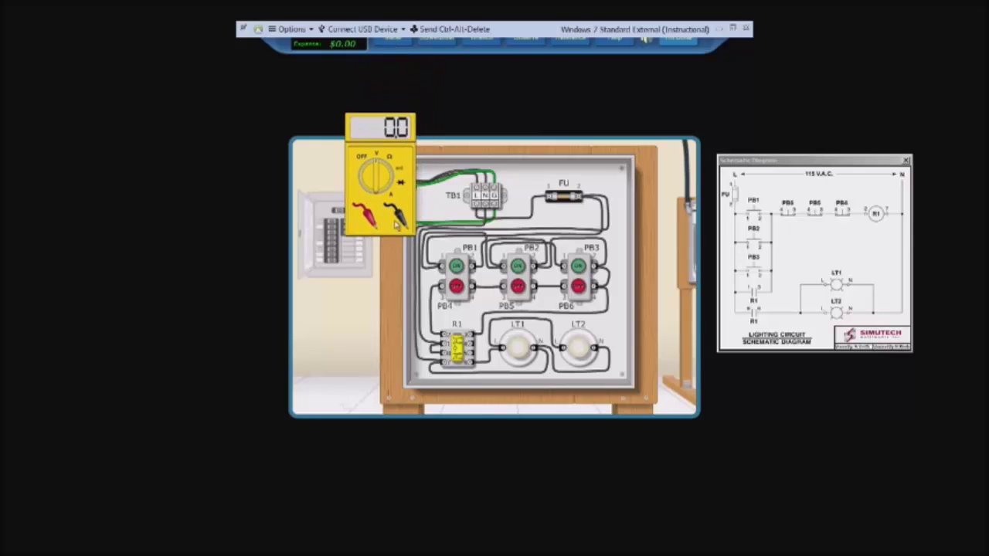
{"action": "left_click", "coordinate": [399, 220]}
{"action": "left_click", "coordinate": [490, 200]}
{"action": "left_click", "coordinate": [365, 213]}
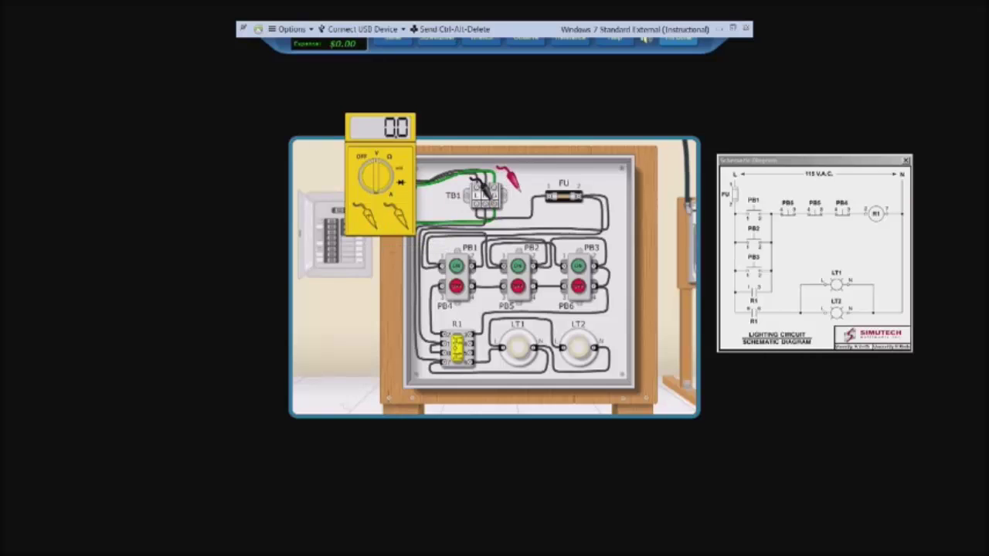
{"action": "left_click", "coordinate": [541, 186]}
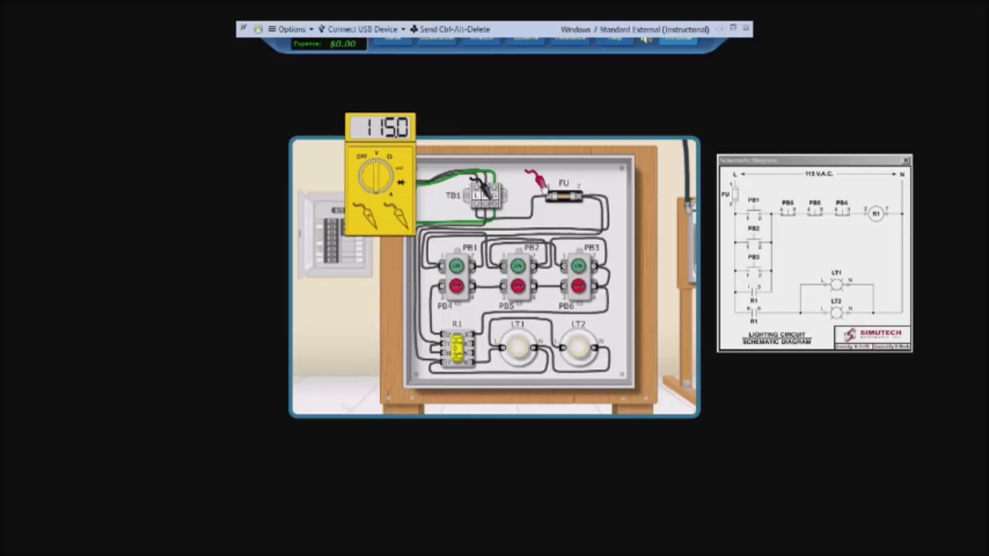
{"action": "left_click", "coordinate": [540, 186]}
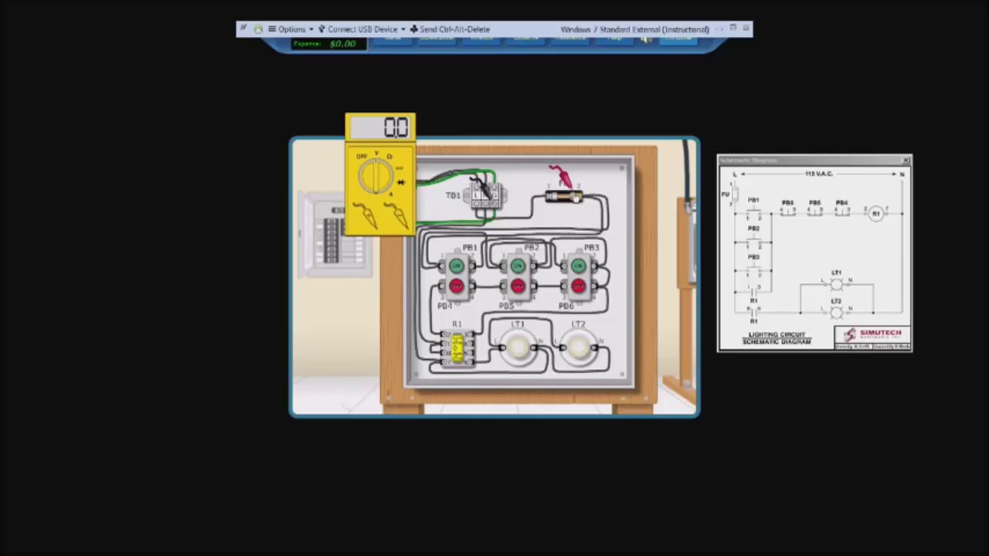
{"action": "left_click", "coordinate": [570, 187]}
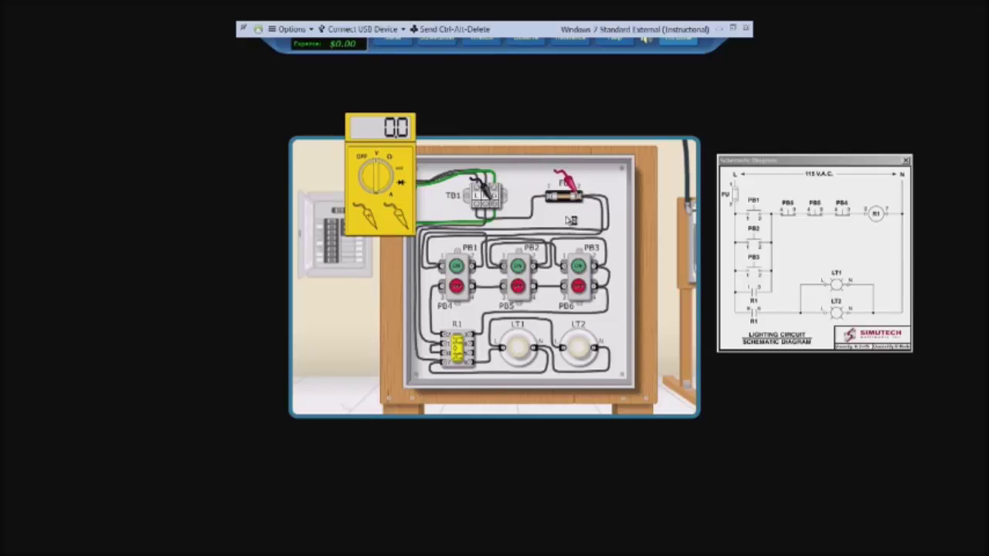
{"action": "left_click", "coordinate": [361, 157]}
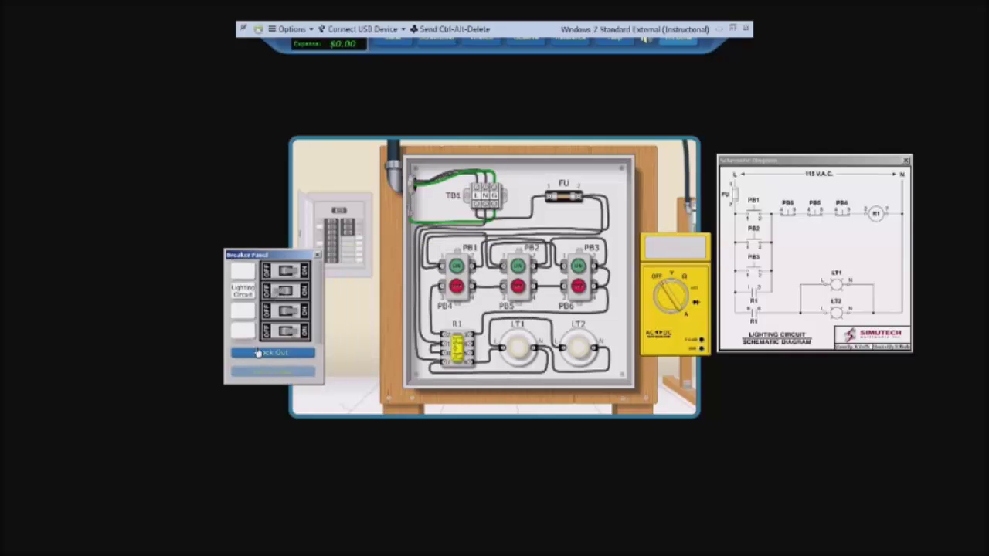
- Lock out the Lighting Circuit breaker, verify it dead, and set the multimeter to ohms
{"action": "left_click", "coordinate": [257, 353]}
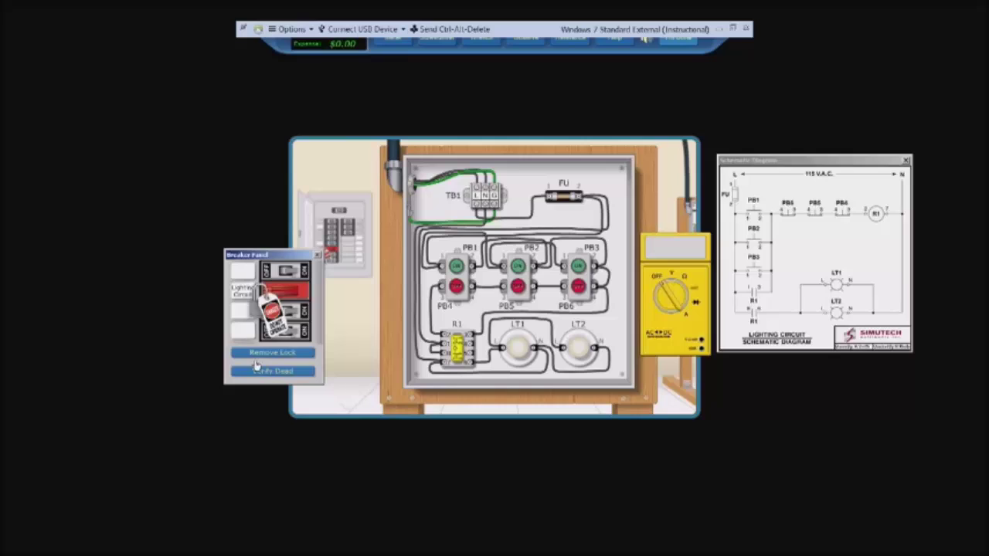
{"action": "left_click", "coordinate": [263, 371]}
{"action": "left_click", "coordinate": [510, 298]}
{"action": "left_click_drag", "start_coordinate": [270, 257], "coordinate": [230, 257]}
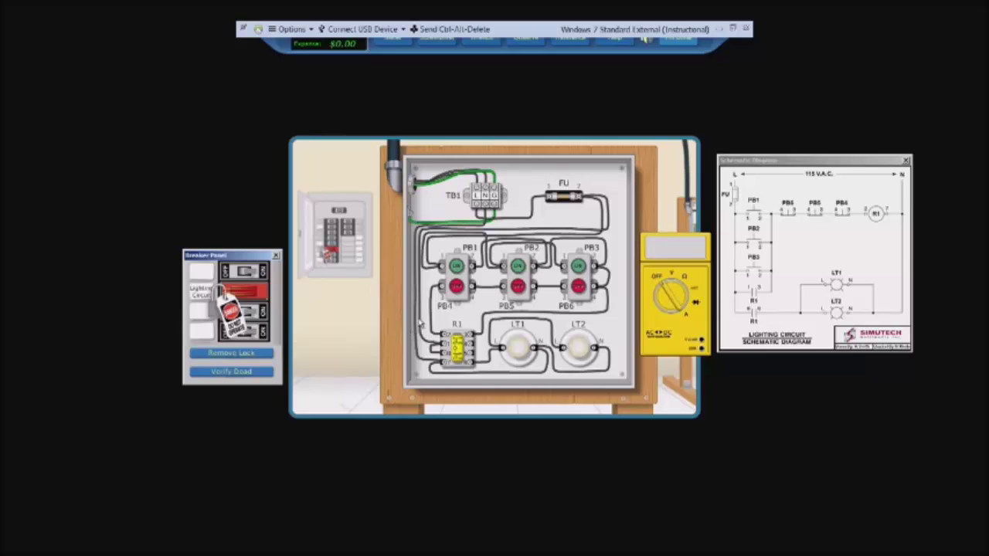
{"action": "left_click", "coordinate": [684, 286]}
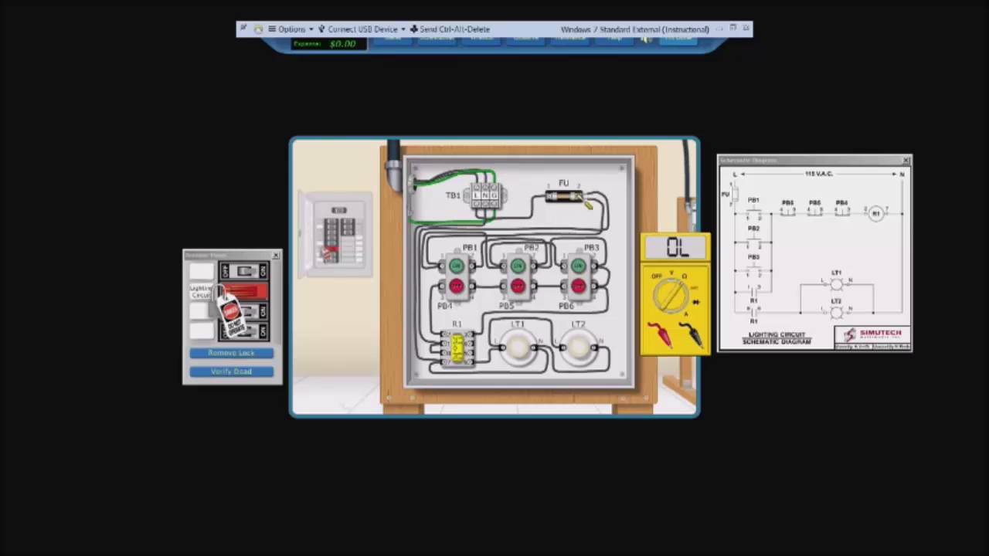
- Place the red and black probes across fuse FU's terminals, reading OL
{"action": "left_click", "coordinate": [662, 337]}
{"action": "left_click", "coordinate": [550, 194]}
{"action": "left_click", "coordinate": [691, 330]}
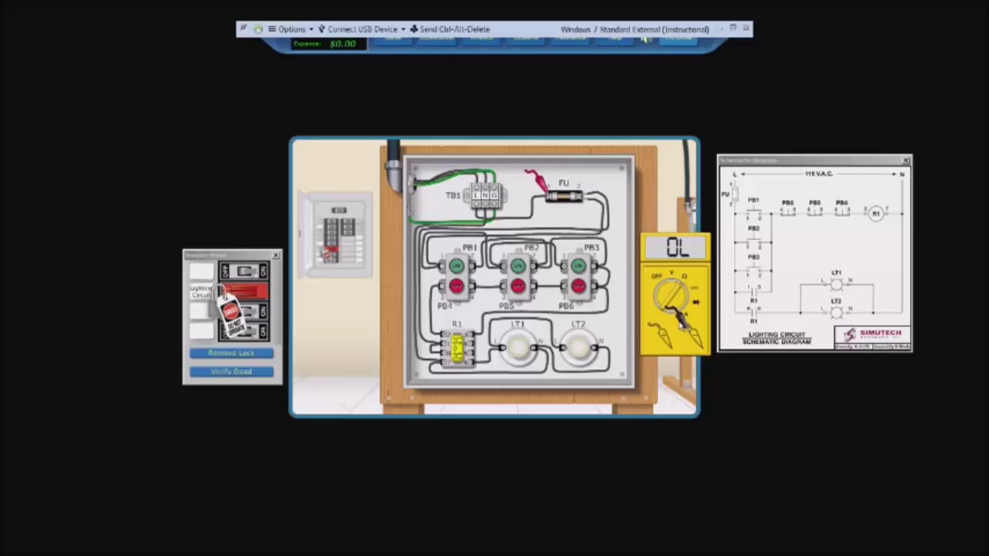
{"action": "left_click", "coordinate": [586, 205]}
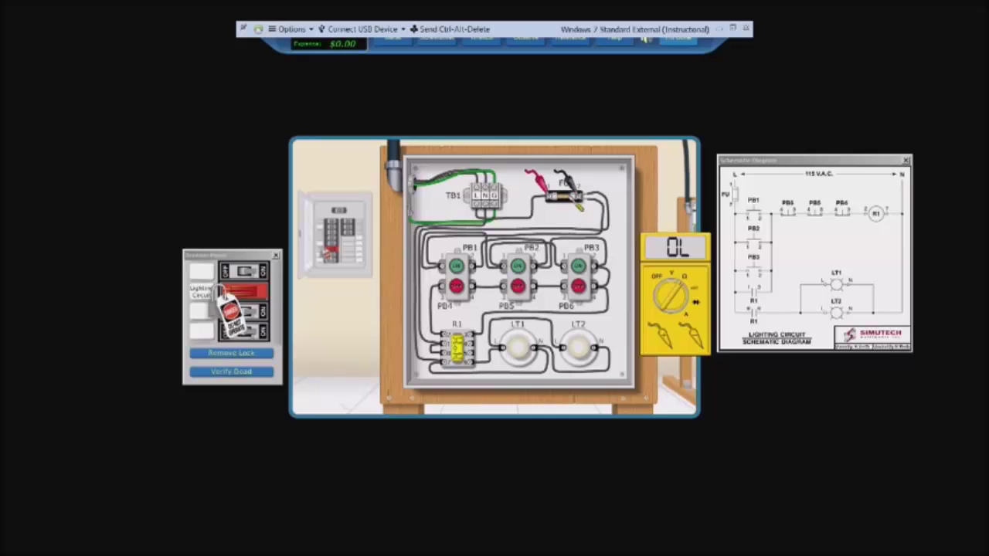
- Reposition the probes between TB1 and the fuse ends, again reading OL
{"action": "left_click", "coordinate": [568, 186]}
{"action": "left_click", "coordinate": [487, 188]}
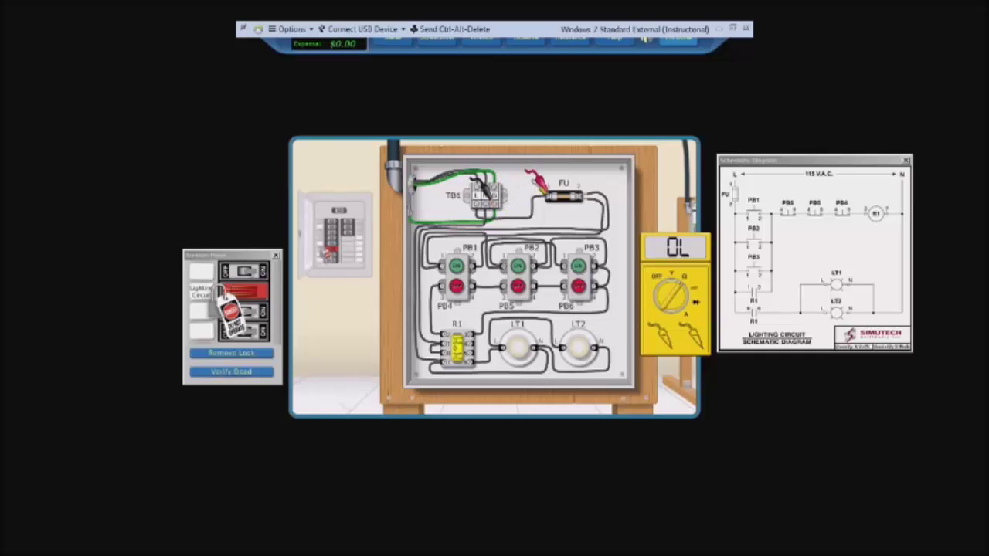
{"action": "left_click", "coordinate": [537, 182]}
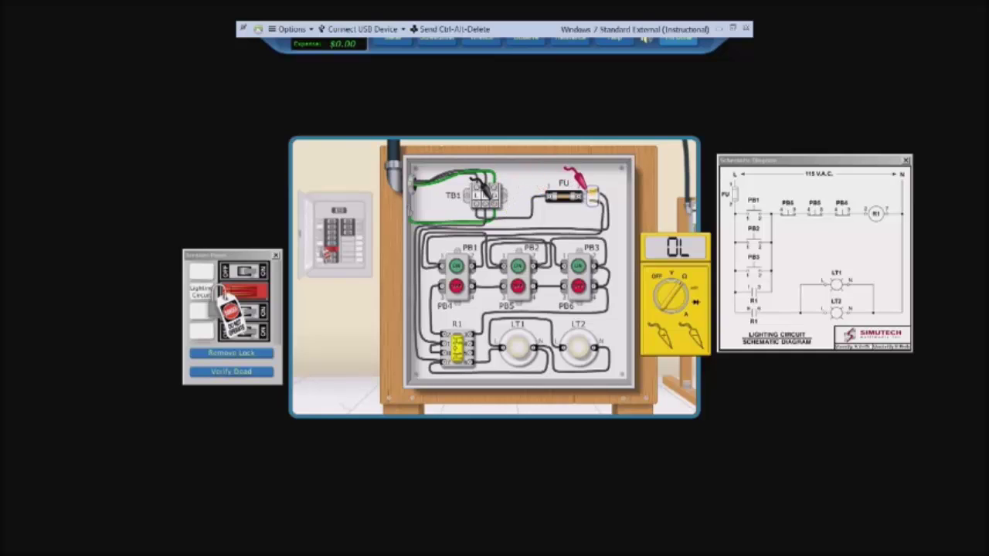
{"action": "left_click", "coordinate": [588, 191]}
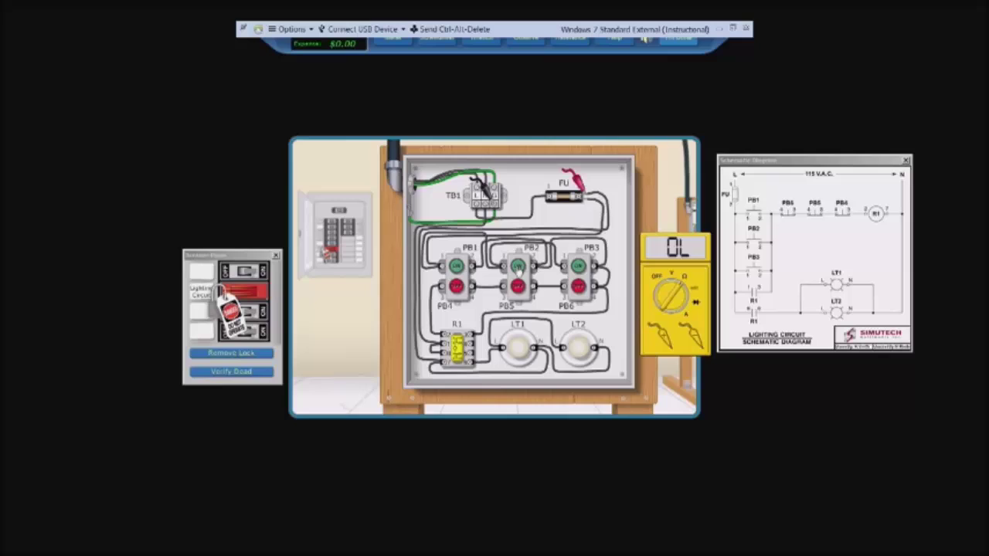
- With the red probe on FU's right terminal, press PB3 to read 169.1 resistance
{"action": "left_click", "coordinate": [581, 183]}
{"action": "left_click", "coordinate": [582, 194]}
{"action": "left_click", "coordinate": [578, 266]}
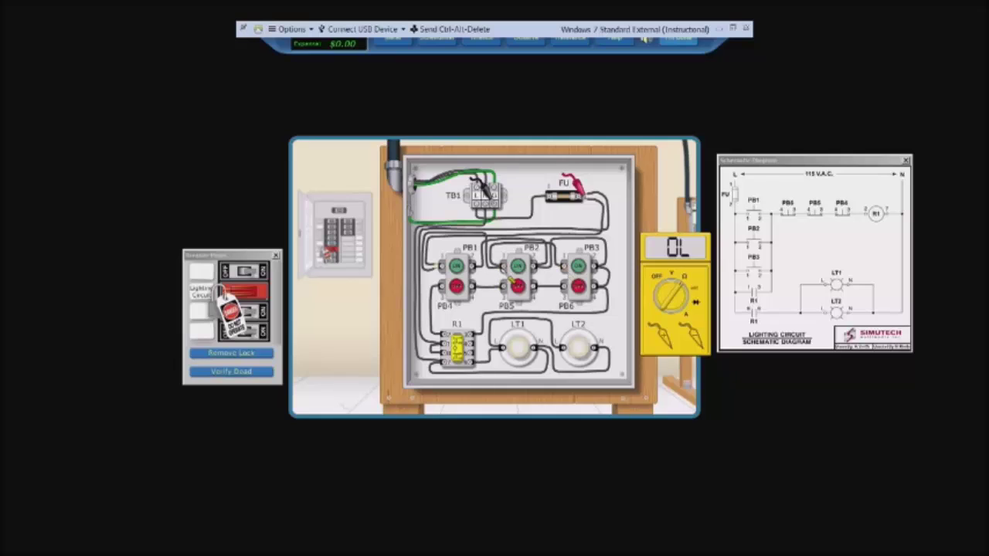
- Replace fuse FU with a new fuse, raising expenses to $3.95, and return the meter probes
{"action": "right_click", "coordinate": [475, 255]}
{"action": "left_click", "coordinate": [558, 198]}
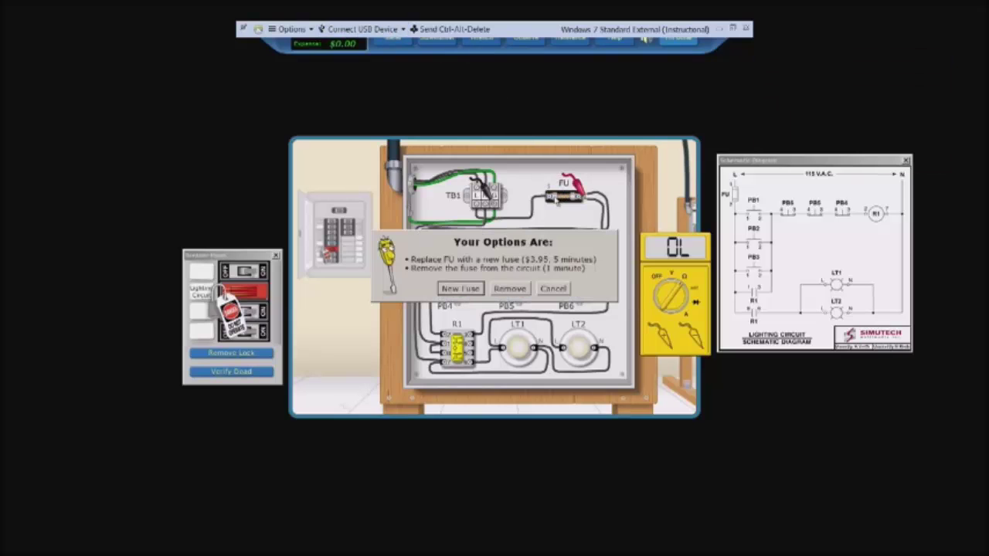
{"action": "left_click", "coordinate": [461, 288]}
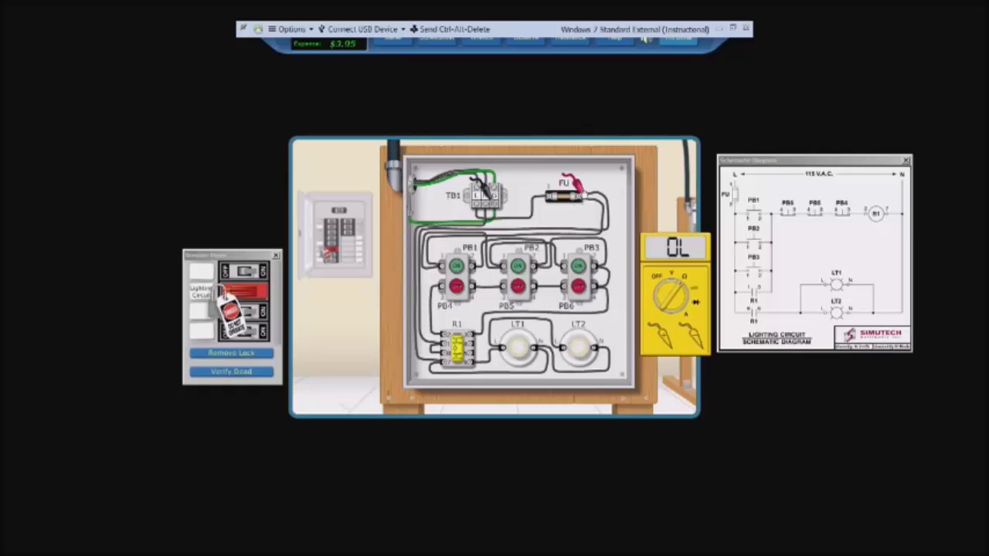
{"action": "left_click", "coordinate": [571, 189]}
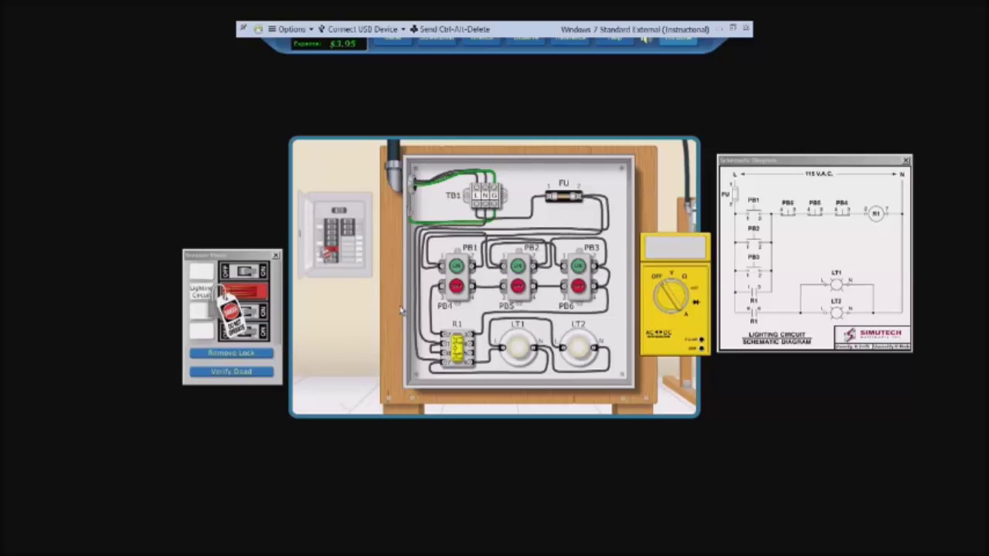
- Remove the lockout, switch the breaker ON, and toggle the lamps with PB1 and PB4
{"action": "left_click", "coordinate": [247, 353]}
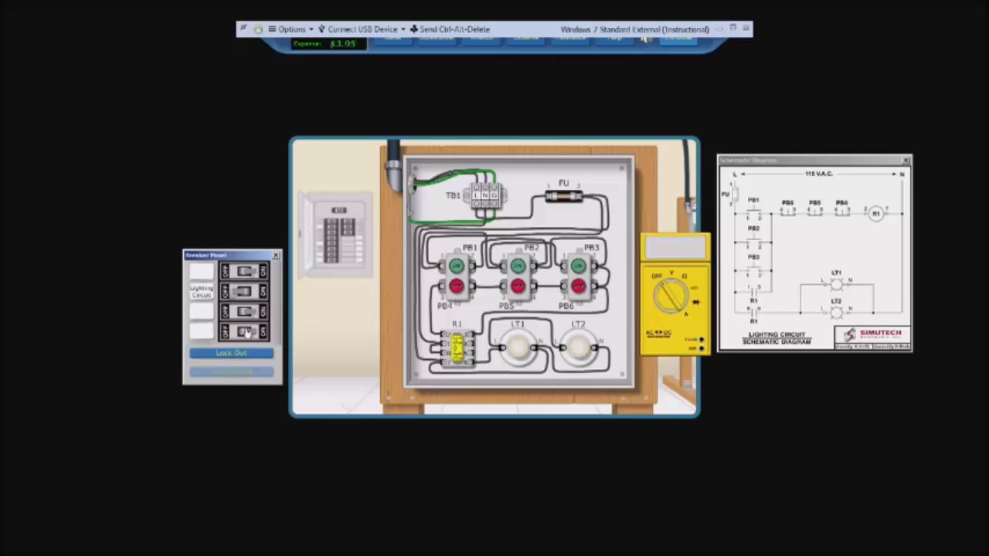
{"action": "left_click", "coordinate": [246, 298]}
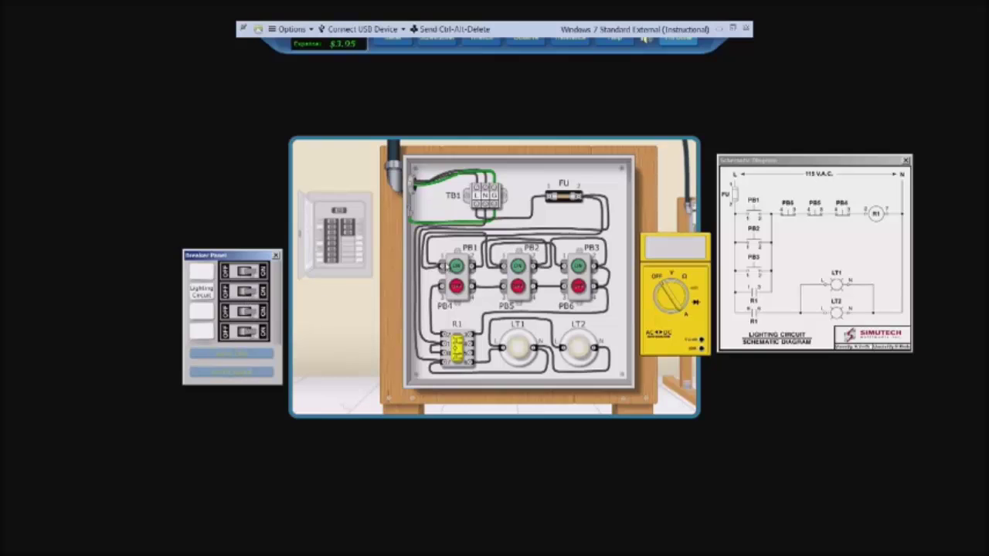
{"action": "left_click", "coordinate": [458, 268]}
{"action": "left_click", "coordinate": [456, 286]}
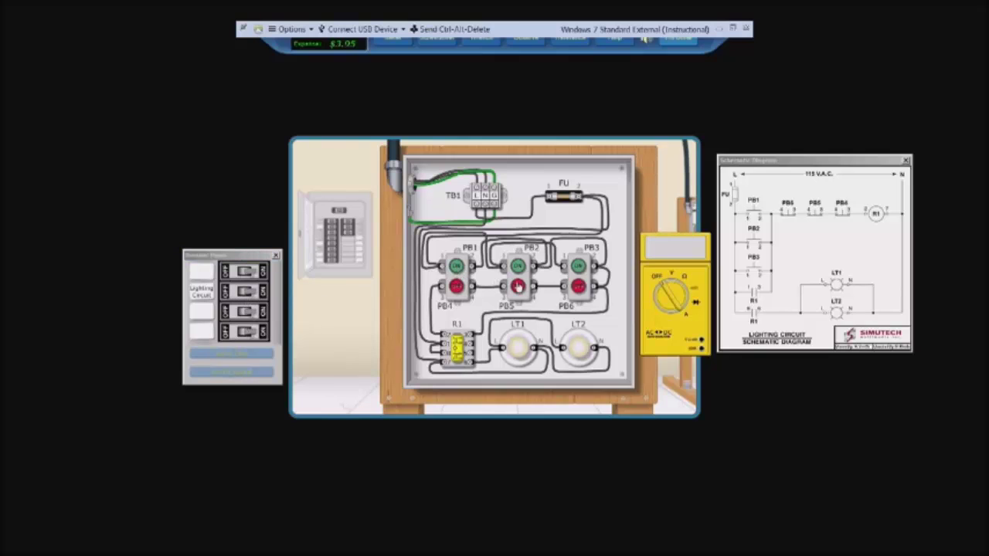
- Test the lamps again with PB2, PB5 and PB1, confirming LT1 and LT2 switch on and off
{"action": "left_click", "coordinate": [518, 266]}
{"action": "left_click", "coordinate": [519, 288]}
{"action": "left_click", "coordinate": [457, 266]}
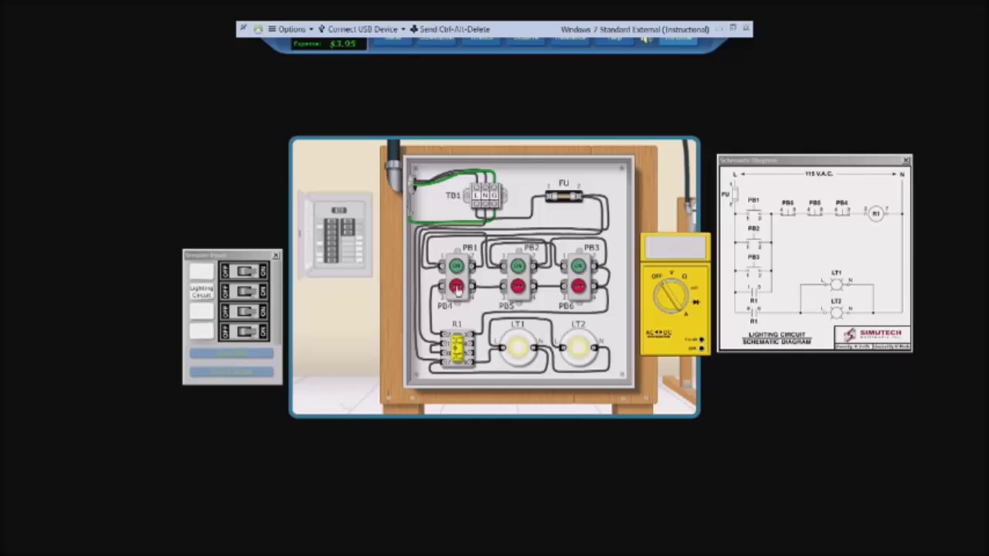
{"action": "left_click", "coordinate": [456, 287]}
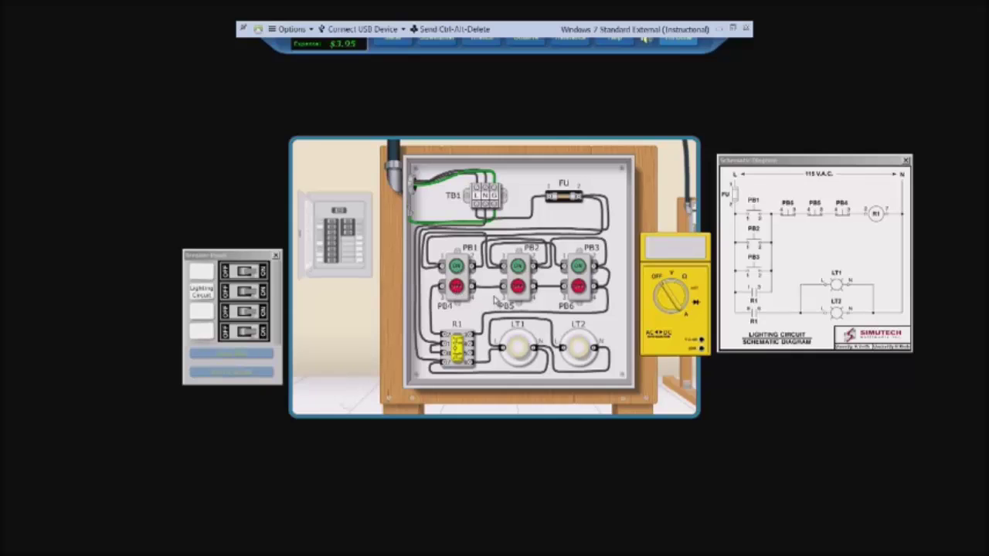